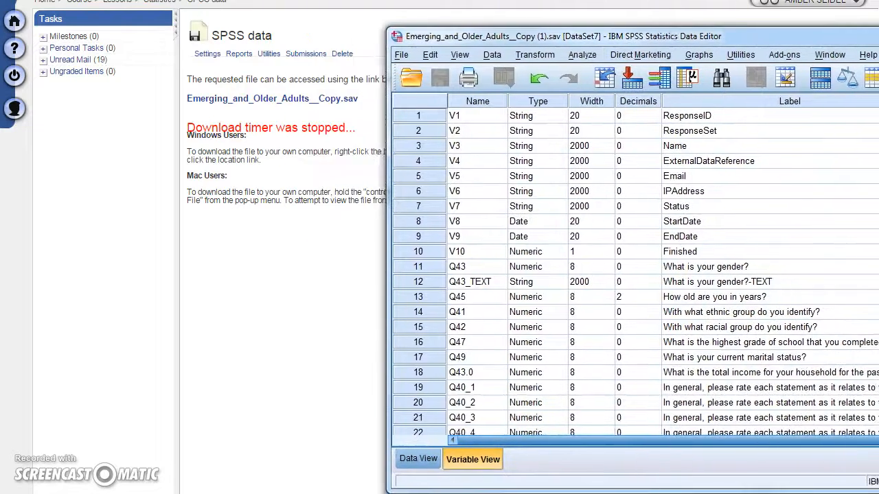
Step: Bring the Data Editor window fully into view and browse the survey variables and their question labels, from gender through the dietary items
{"action": "left_click_drag", "start_coordinate": [878, 37], "coordinate": [731, 25]}
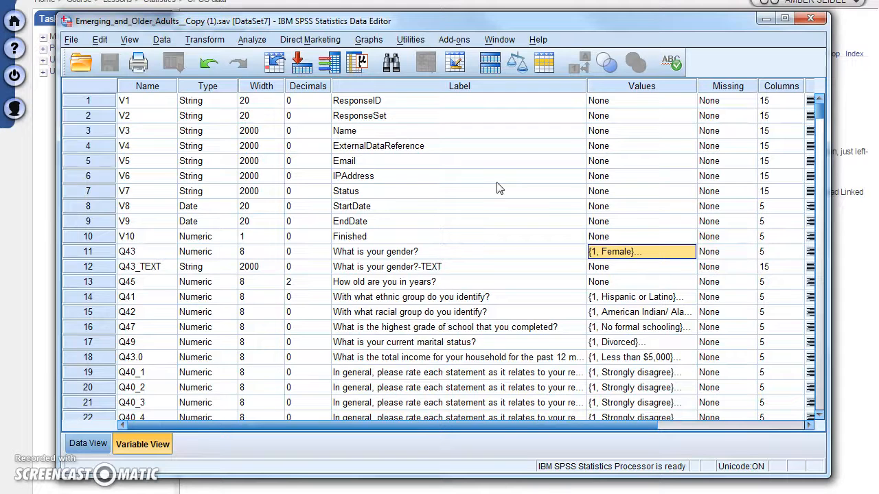
{"action": "scroll", "coordinate": [499, 189], "scroll_direction": "down", "scroll_amount": 1}
{"action": "scroll", "coordinate": [500, 189], "scroll_direction": "down", "scroll_amount": 1}
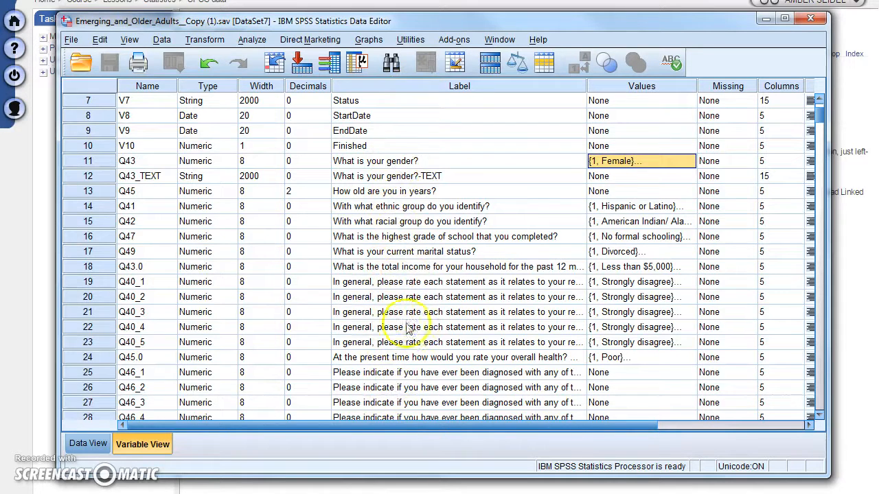
{"action": "scroll", "coordinate": [423, 251], "scroll_direction": "down", "scroll_amount": 6}
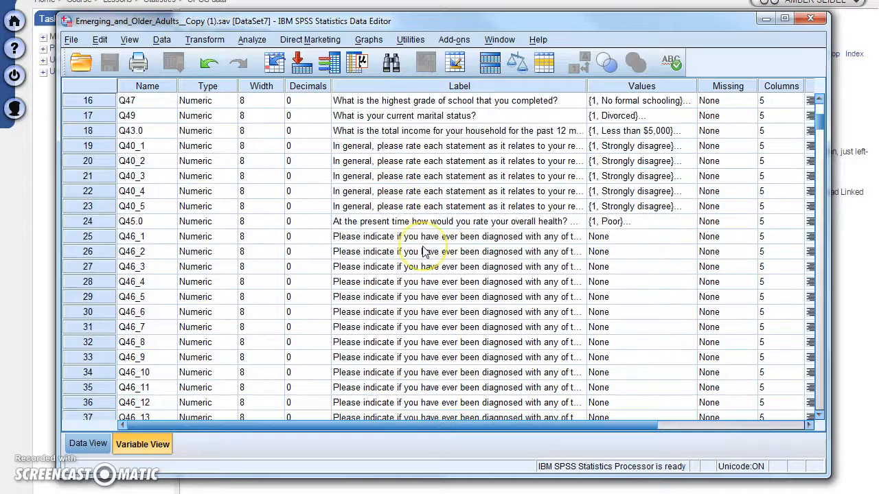
{"action": "scroll", "coordinate": [423, 252], "scroll_direction": "down", "scroll_amount": 1}
{"action": "scroll", "coordinate": [423, 252], "scroll_direction": "down", "scroll_amount": 2}
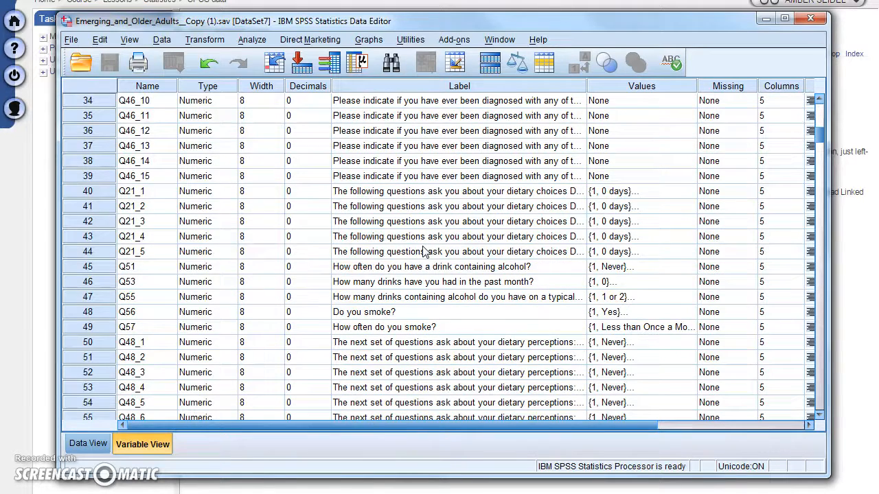
{"action": "left_click_drag", "start_coordinate": [820, 130], "coordinate": [833, 116]}
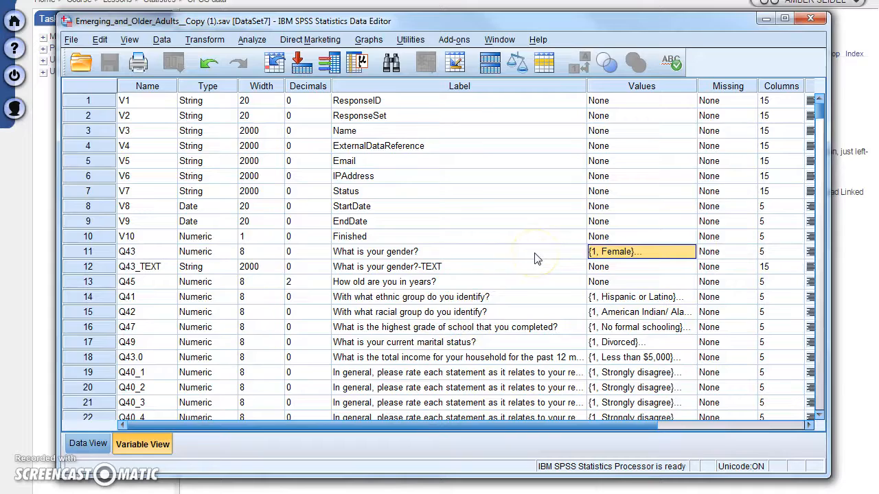
{"action": "scroll", "coordinate": [535, 259], "scroll_direction": "down", "scroll_amount": 7}
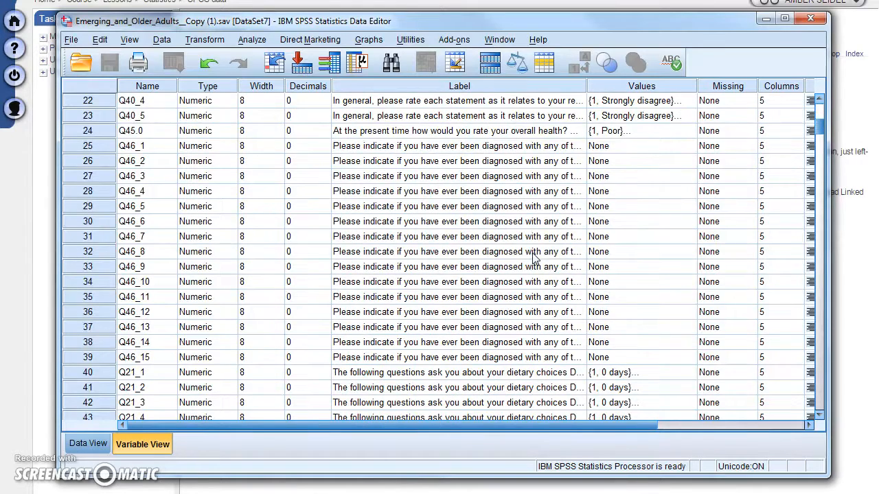
{"action": "scroll", "coordinate": [534, 257], "scroll_direction": "up", "scroll_amount": 5}
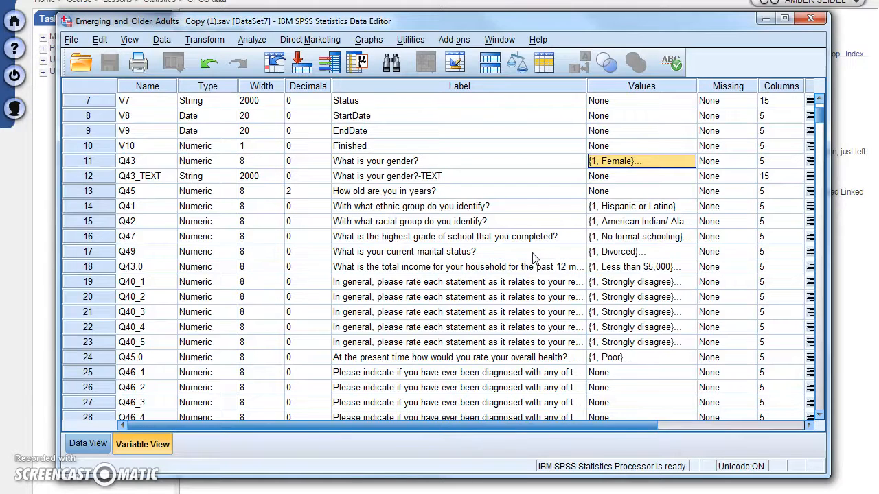
{"action": "scroll", "coordinate": [534, 258], "scroll_direction": "down", "scroll_amount": 3}
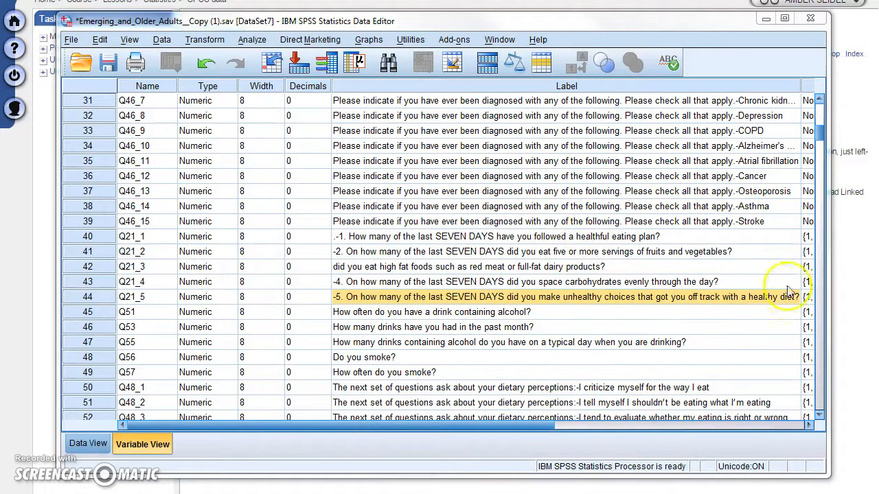
Step: Examine all the value labels of Q21_1, the question about following a healthful eating plan, and close them without changes
{"action": "left_click_drag", "start_coordinate": [528, 425], "coordinate": [622, 433]}
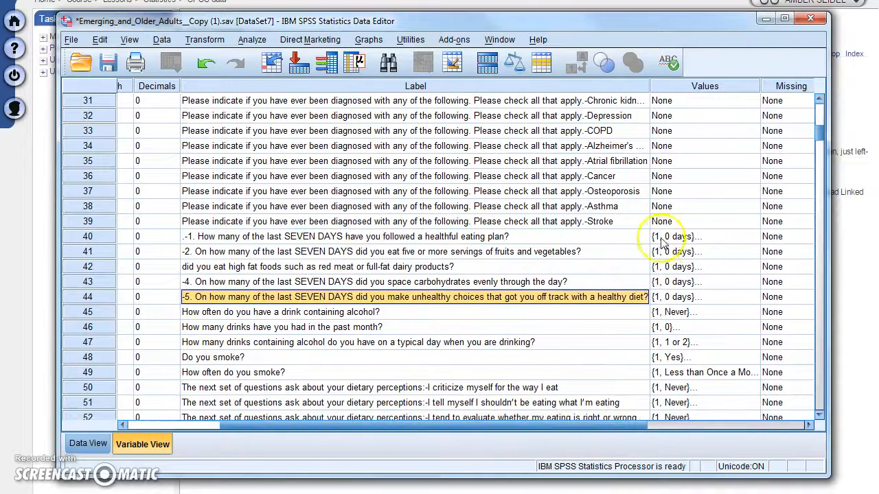
{"action": "left_click", "coordinate": [738, 236]}
{"action": "left_click", "coordinate": [754, 236]}
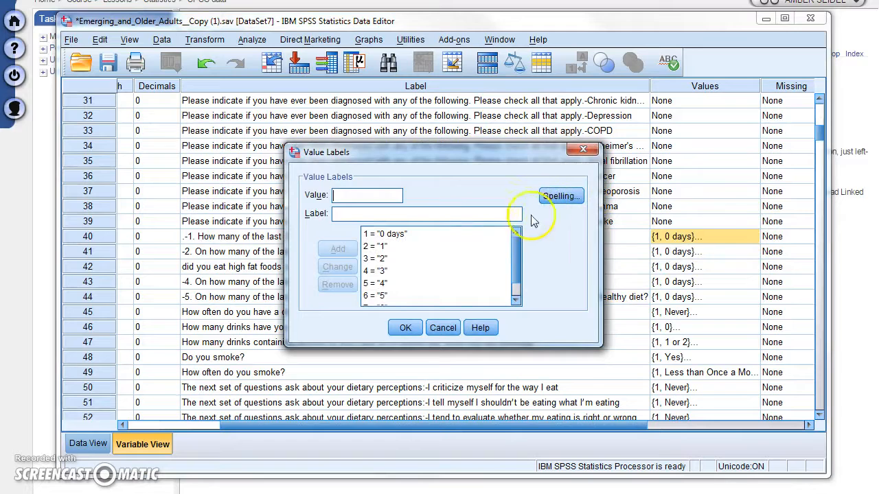
{"action": "left_click", "coordinate": [370, 237]}
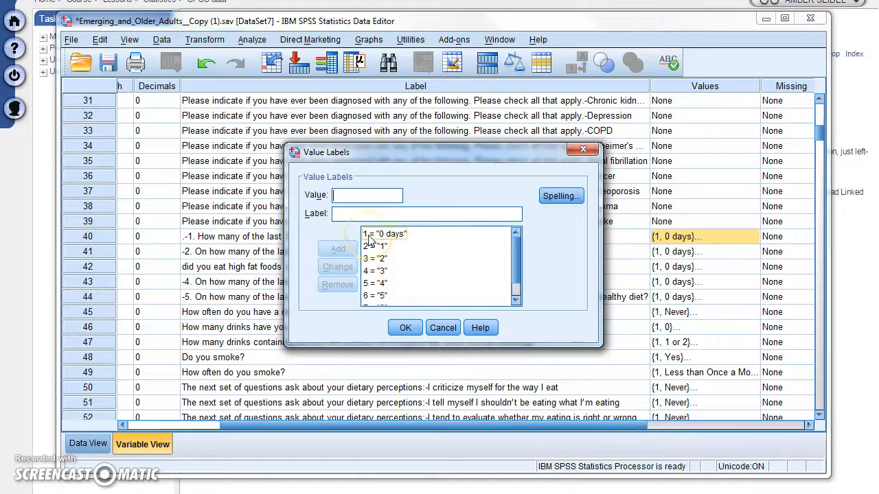
{"action": "left_click", "coordinate": [393, 237]}
{"action": "left_click", "coordinate": [402, 248]}
{"action": "scroll", "coordinate": [402, 253], "scroll_direction": "down", "scroll_amount": 1}
{"action": "scroll", "coordinate": [402, 253], "scroll_direction": "up", "scroll_amount": 1}
{"action": "left_click", "coordinate": [386, 254]}
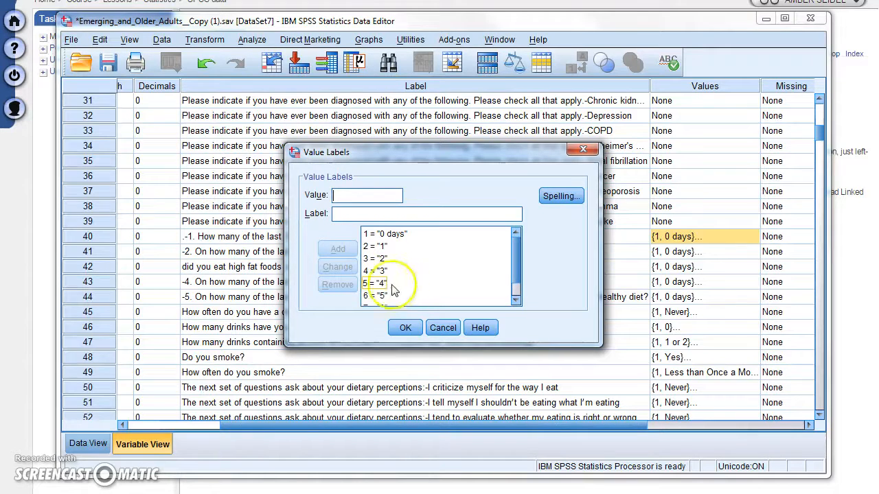
{"action": "scroll", "coordinate": [412, 288], "scroll_direction": "down", "scroll_amount": 1}
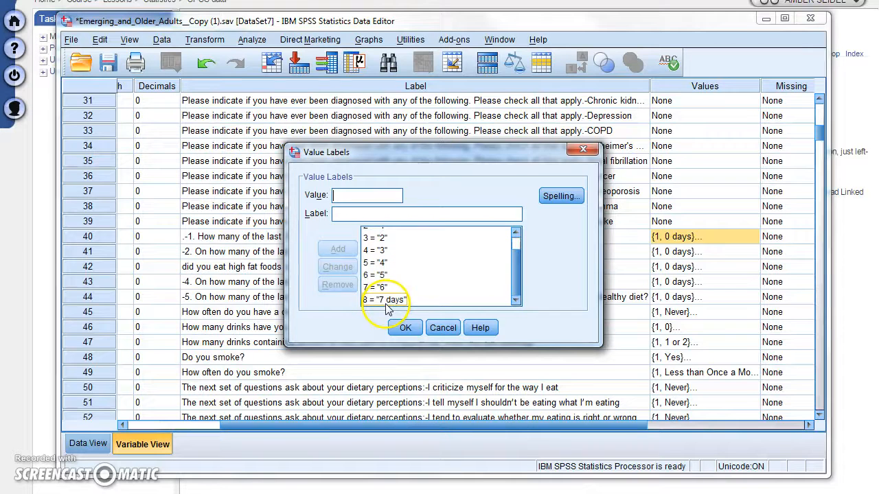
{"action": "scroll", "coordinate": [415, 297], "scroll_direction": "up", "scroll_amount": 1}
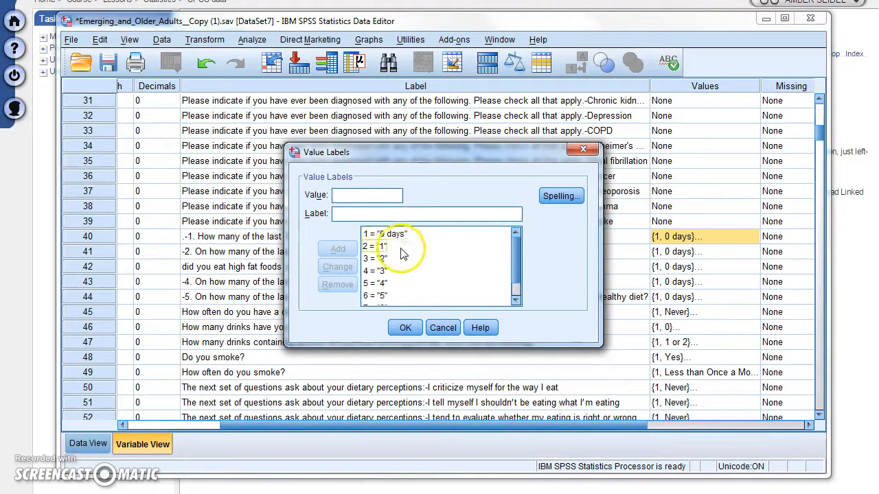
{"action": "scroll", "coordinate": [412, 265], "scroll_direction": "down", "scroll_amount": 1}
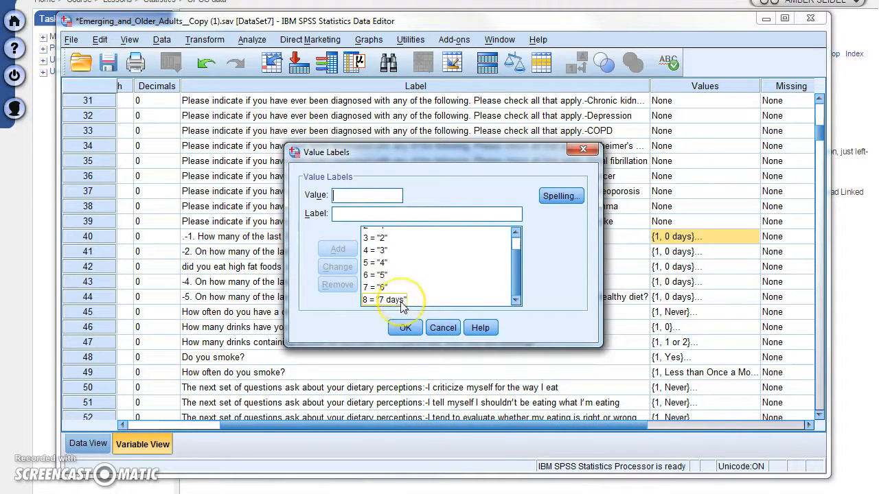
{"action": "left_click", "coordinate": [406, 329]}
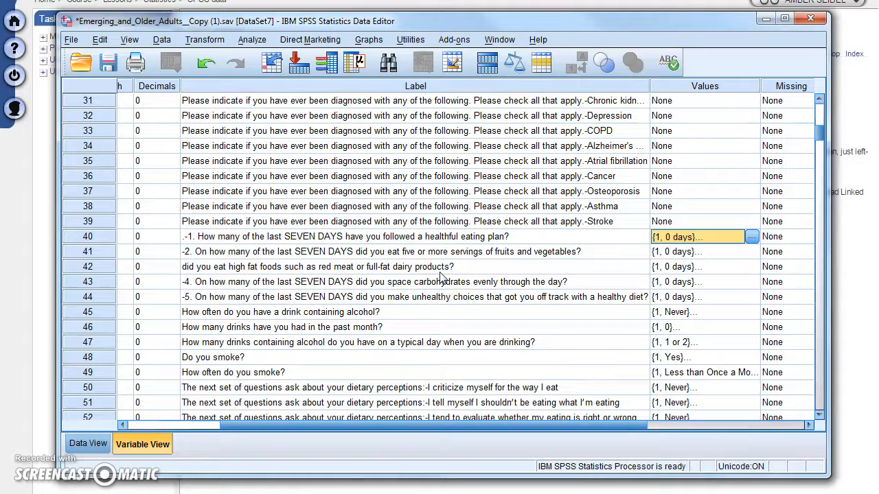
Step: Check the value labels of the high fat foods question in row 42
{"action": "left_click", "coordinate": [738, 267]}
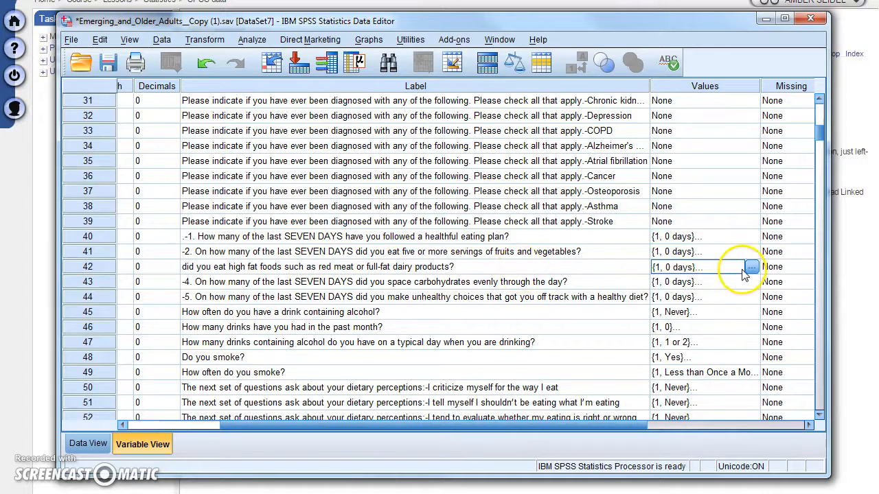
{"action": "left_click", "coordinate": [752, 268]}
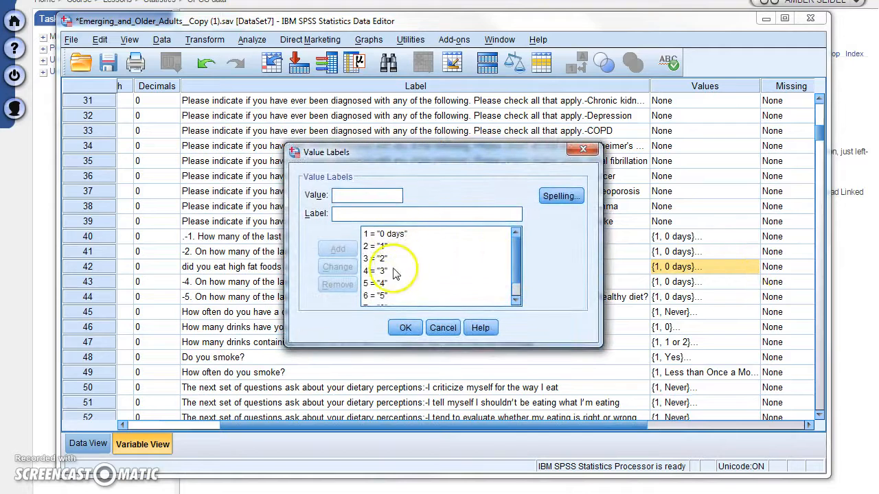
{"action": "left_click", "coordinate": [405, 328]}
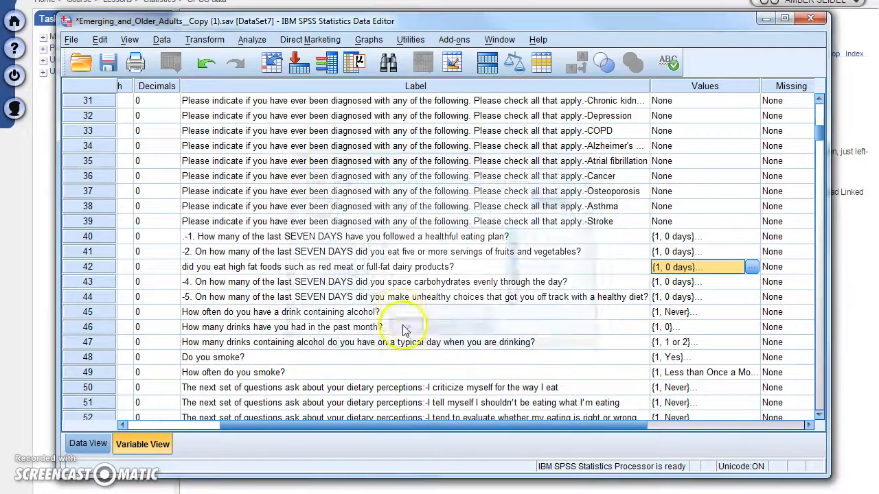
Step: Compare the label wording of the high fat foods, carbohydrate spacing and unhealthy choices questions in rows 42 to 44
{"action": "left_click", "coordinate": [204, 270]}
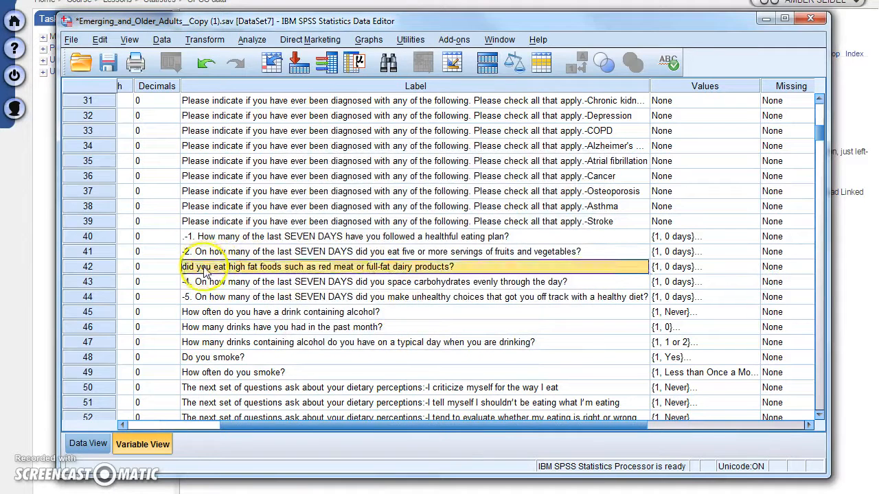
{"action": "left_click", "coordinate": [323, 287]}
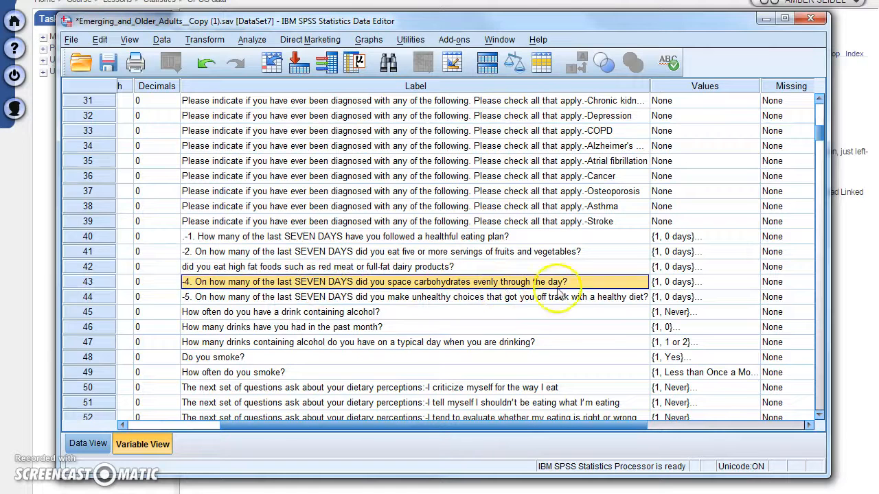
{"action": "left_click", "coordinate": [350, 301]}
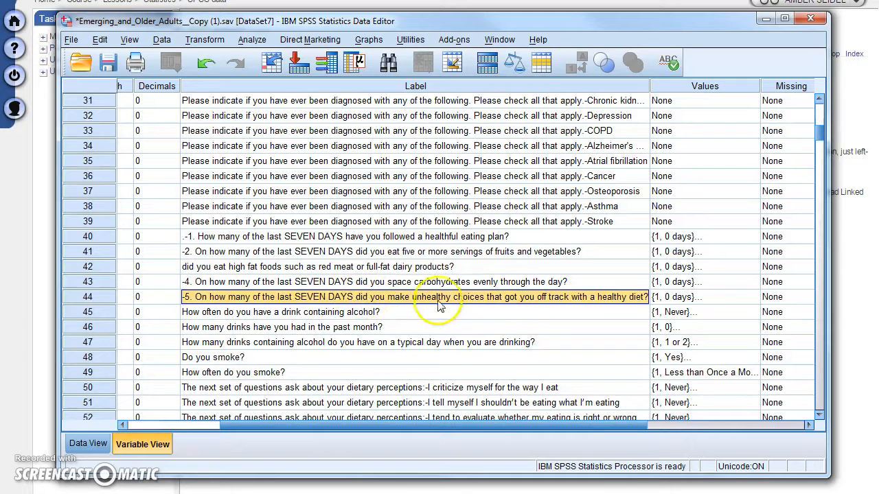
{"action": "left_click", "coordinate": [313, 268]}
{"action": "left_click", "coordinate": [319, 301]}
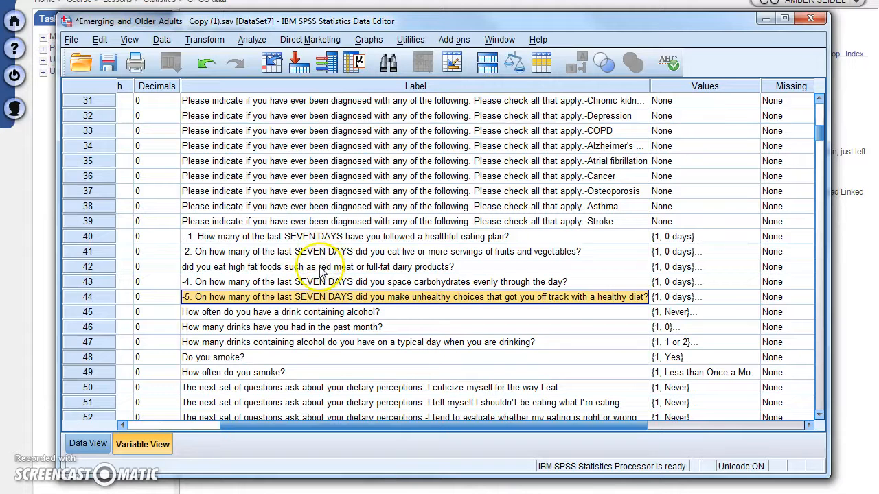
{"action": "left_click", "coordinate": [321, 268]}
{"action": "left_click", "coordinate": [321, 302]}
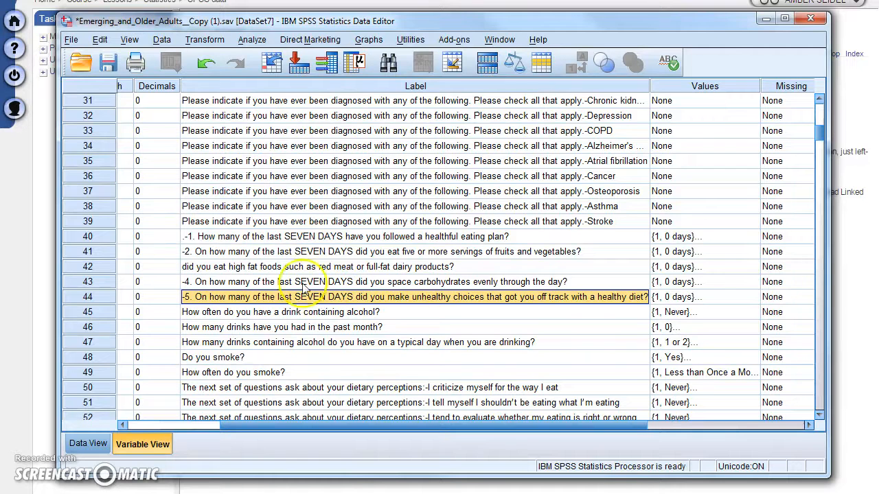
Step: Bring up the Syntax312WSP15.sps syntax file and move its window fully into view
{"action": "left_click", "coordinate": [72, 41]}
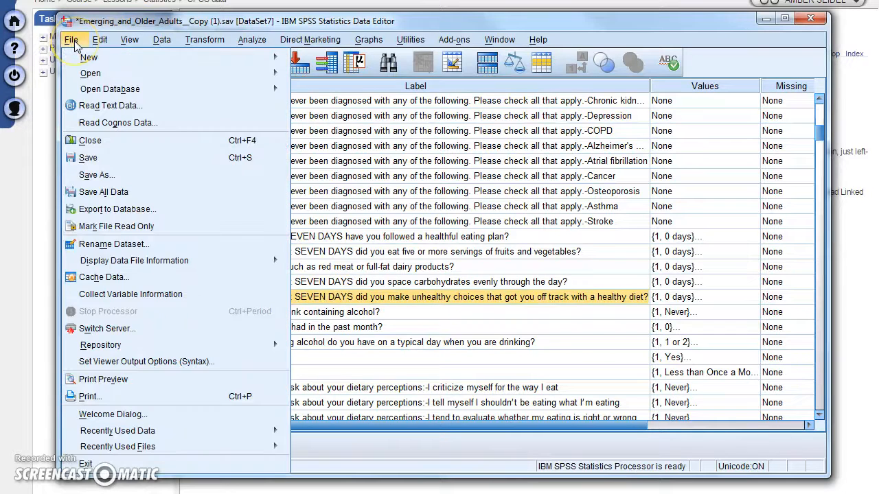
{"action": "mouse_move", "coordinate": [88, 58]}
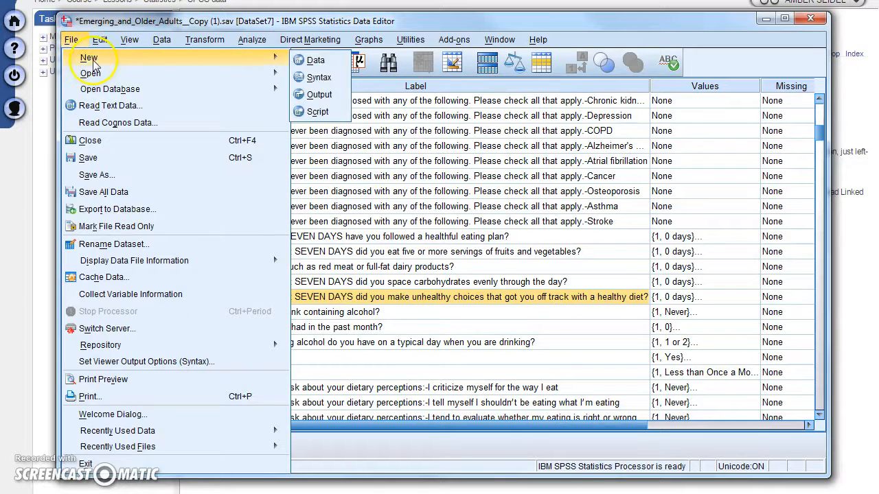
{"action": "left_click", "coordinate": [316, 78]}
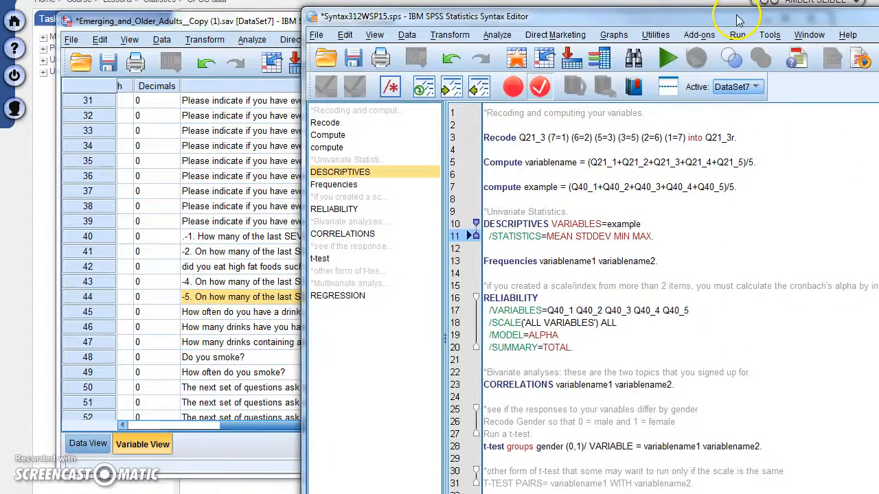
{"action": "left_click_drag", "start_coordinate": [729, 21], "coordinate": [439, 14]}
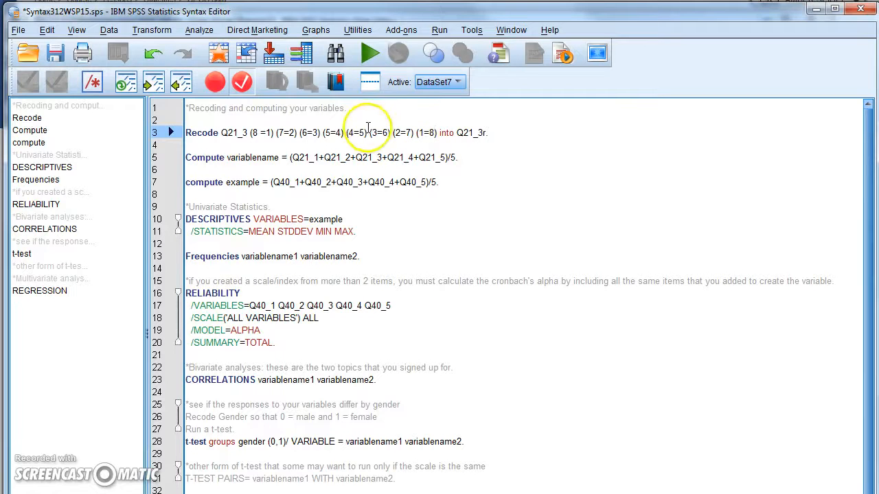
Step: Duplicate the Q21_3 Recode command onto a new line directly below it
{"action": "left_click_drag", "start_coordinate": [492, 132], "coordinate": [186, 135]}
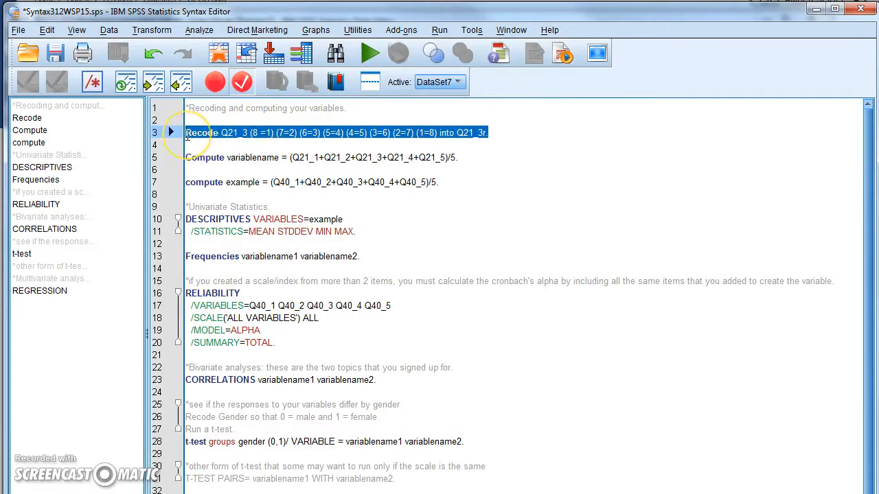
{"action": "left_click", "coordinate": [495, 134]}
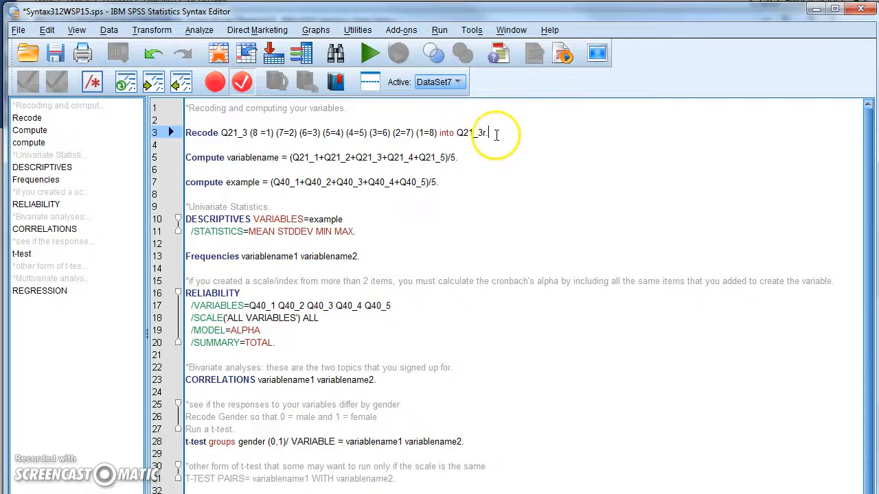
{"action": "key", "text": "Return"}
{"action": "type", "text": "Recode Q21_3 (8 =1) (7=2) (6=3) (5=4) (4=5) (3=6) (2=7) (1=8) into Q21_3r."}
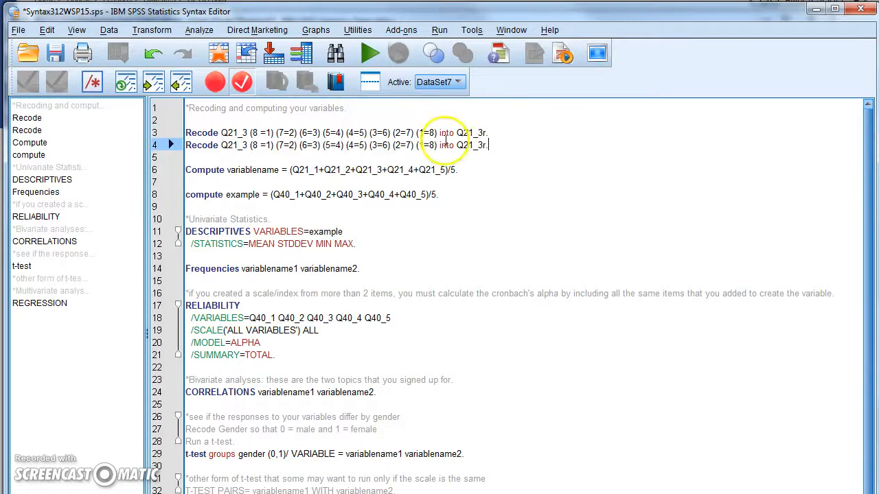
Step: In the duplicated Recode command, set the source variable to Q21_5 and the target variable to Q21_5r
{"action": "left_click", "coordinate": [248, 147]}
{"action": "key", "text": "BackSpace"}
{"action": "type", "text": "5"}
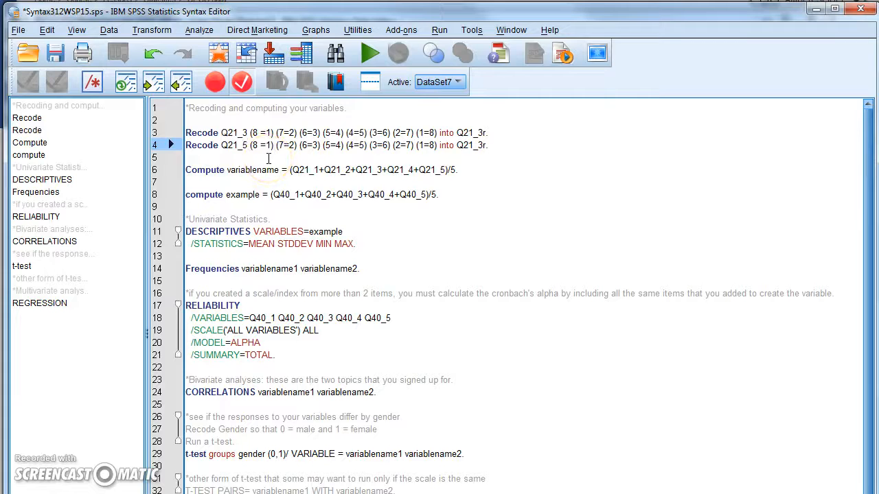
{"action": "left_click", "coordinate": [480, 145]}
{"action": "key", "text": "BackSpace"}
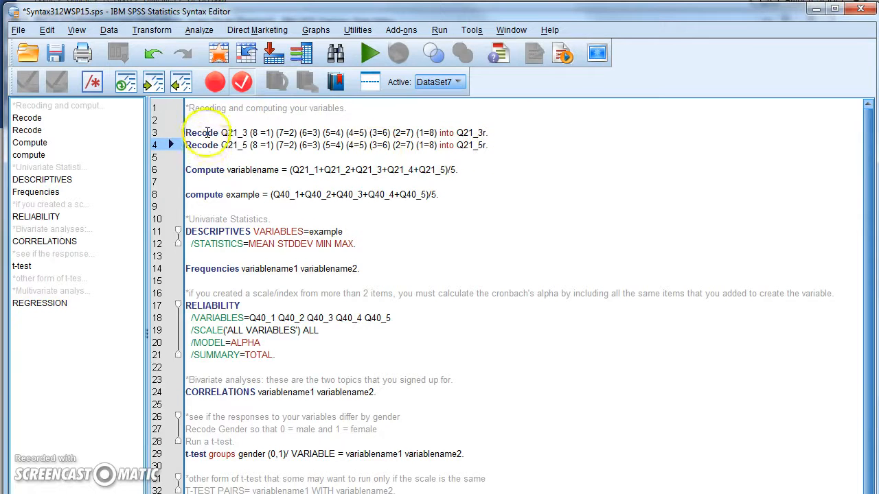
{"action": "left_click", "coordinate": [484, 146]}
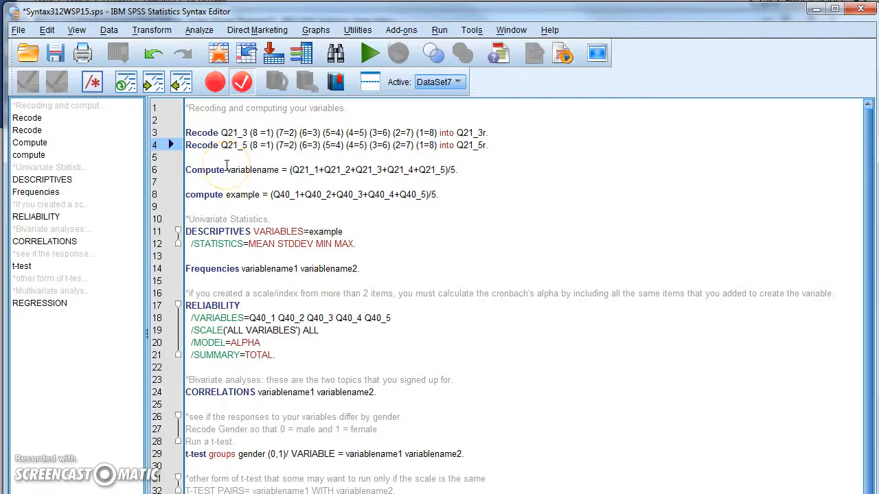
Step: Review the labels of the dietary questions in rows 40 to 44 of the Emerging_and_Older_Adults dataset, and return to the syntax file
{"action": "mouse_move", "coordinate": [438, 493]}
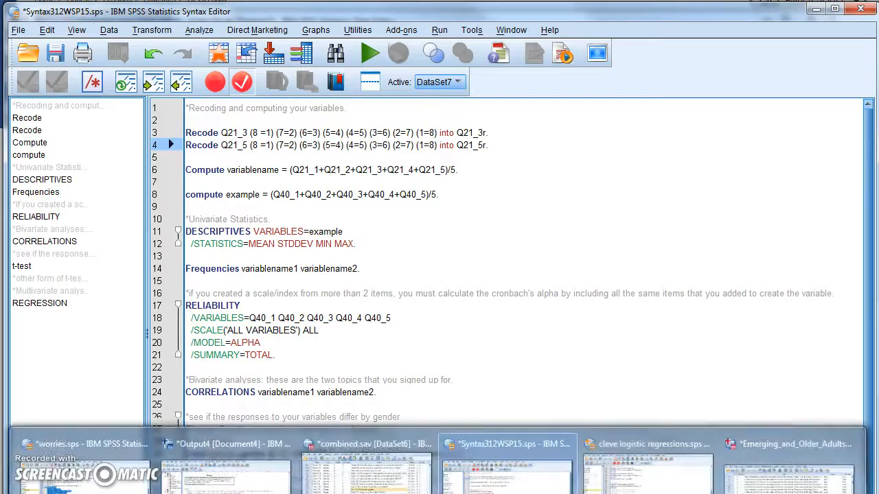
{"action": "left_click_drag", "start_coordinate": [725, 13], "coordinate": [878, 1]}
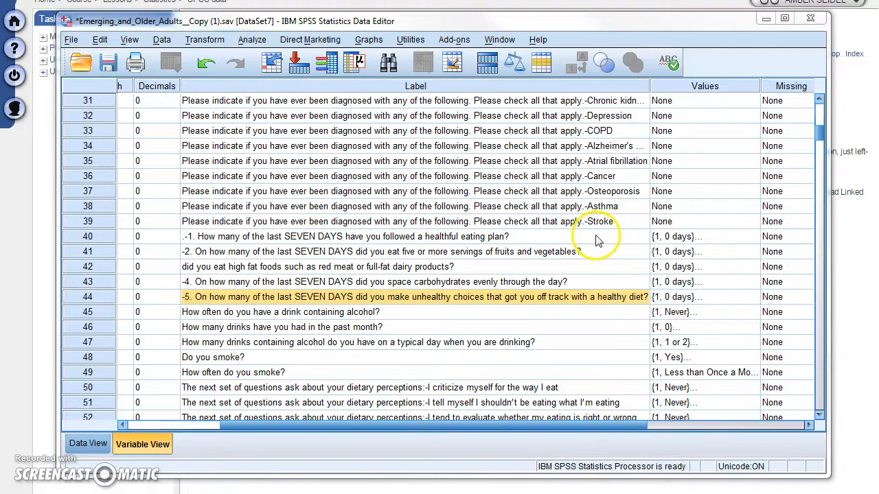
{"action": "left_click_drag", "start_coordinate": [878, 1], "coordinate": [377, 1]}
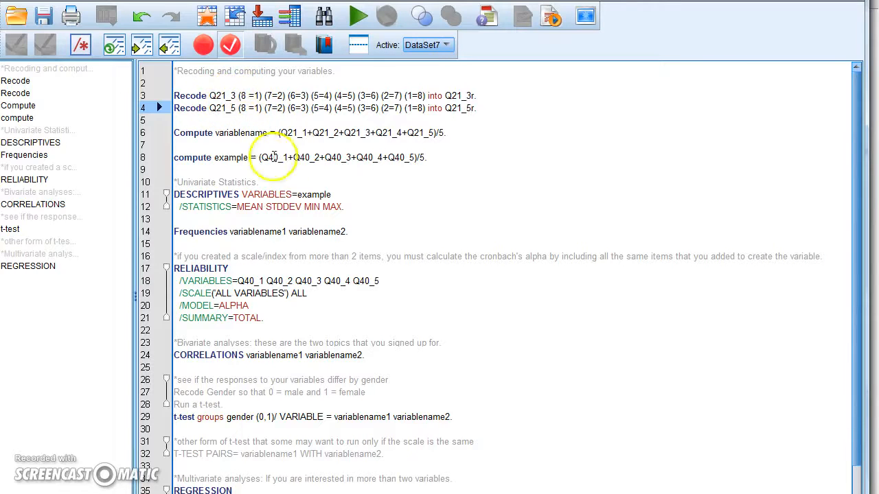
Step: In the Compute variablename command on line 6, replace Q21_3 and Q21_5 with the reverse-coded variables Q21_3r and Q21_5r
{"action": "left_click", "coordinate": [371, 133]}
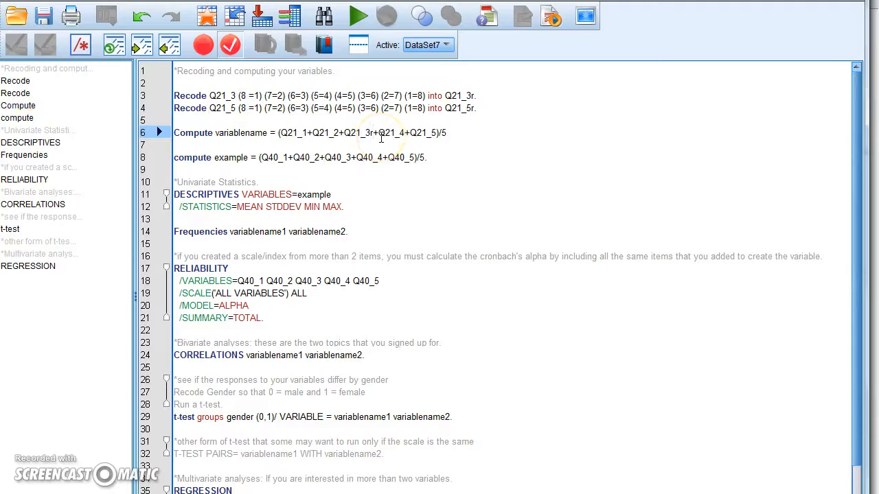
{"action": "left_click", "coordinate": [438, 133]}
{"action": "type", "text": "r"}
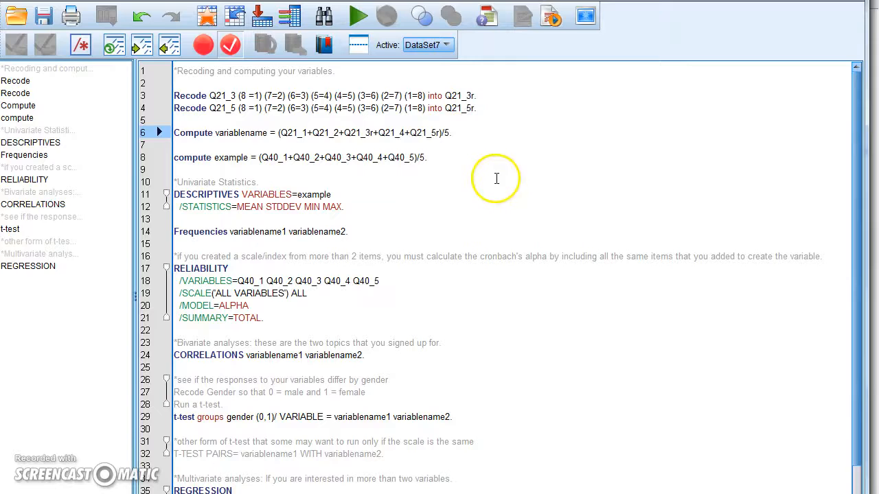
{"action": "left_click_drag", "start_coordinate": [461, 134], "coordinate": [177, 135]}
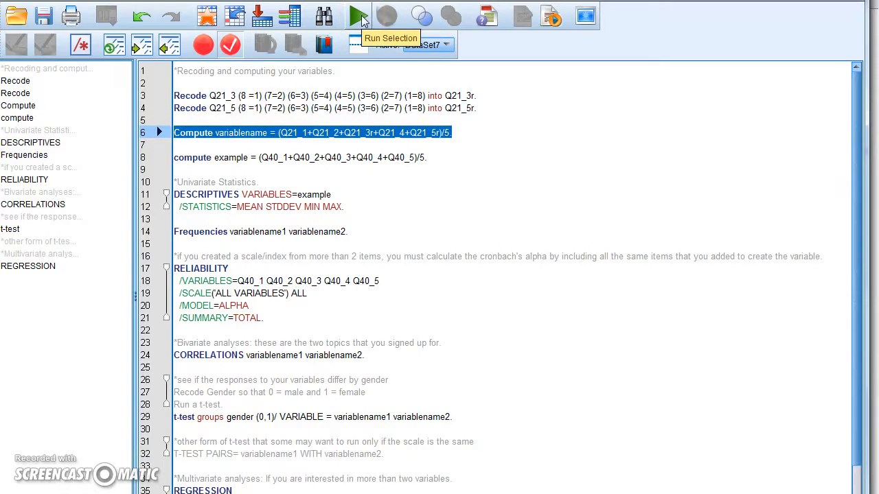
{"action": "left_click", "coordinate": [447, 154]}
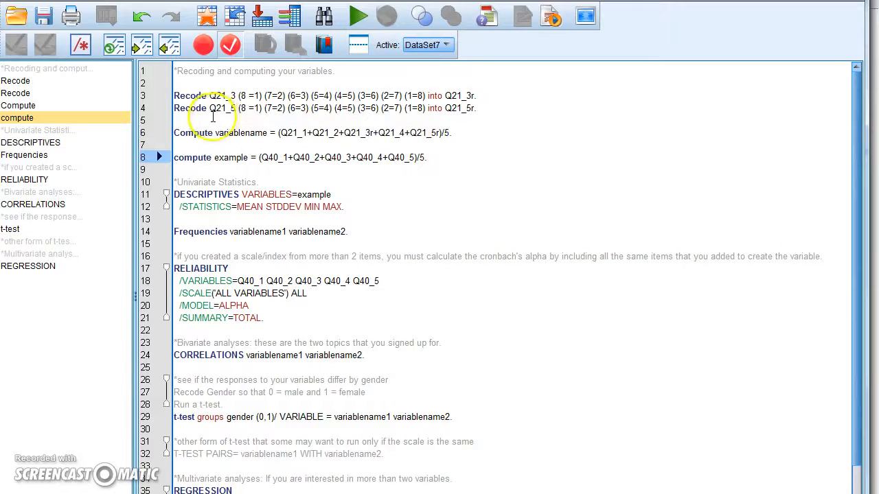